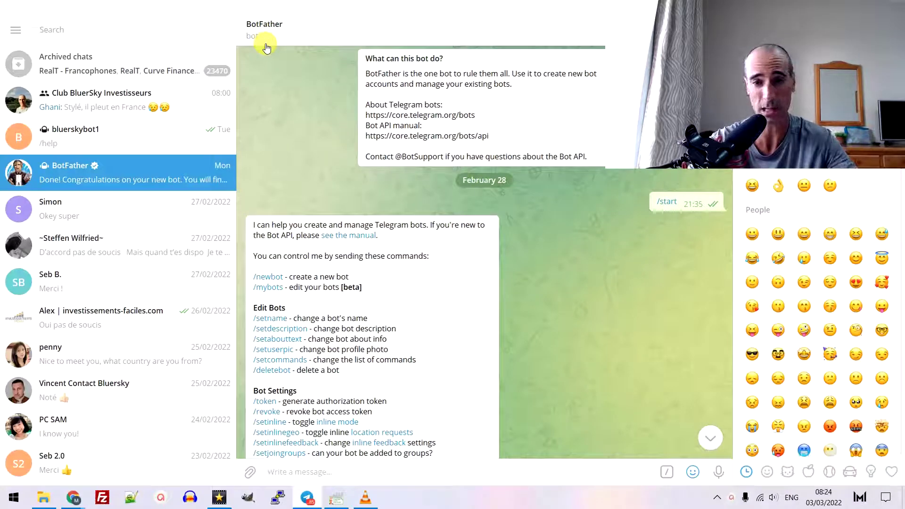
- Switch to Chrome and look over the sendMessage response, the Telegram APIs overview and the Telegram Bot API page
key(alt+Tab)
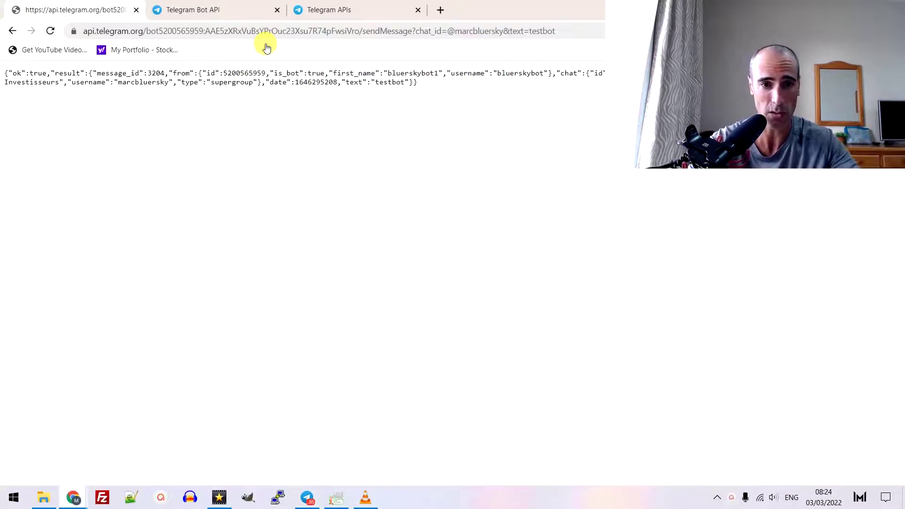
click(195, 9)
click(332, 10)
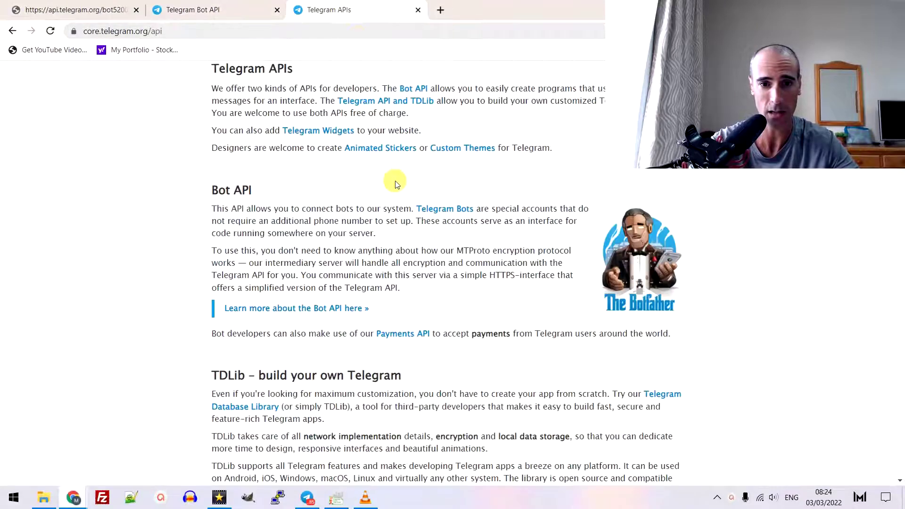
scroll(395, 184, up, 2)
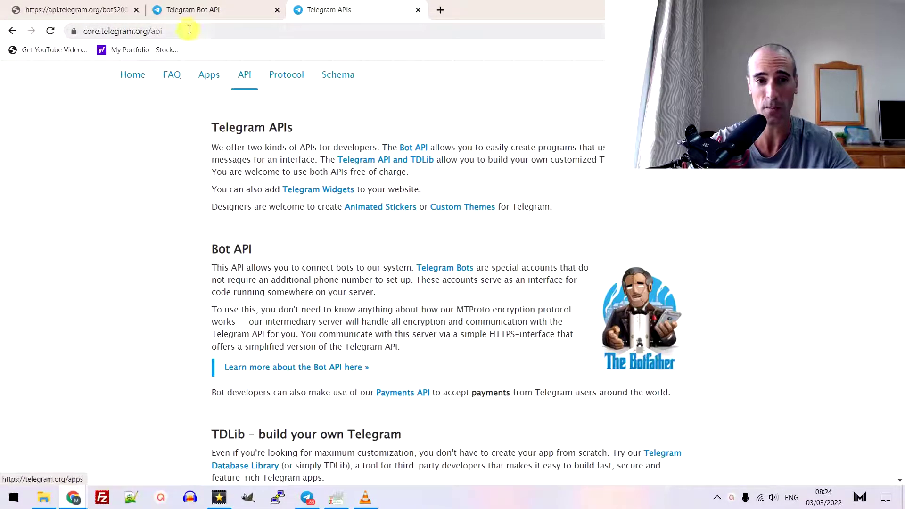
click(182, 12)
click(80, 10)
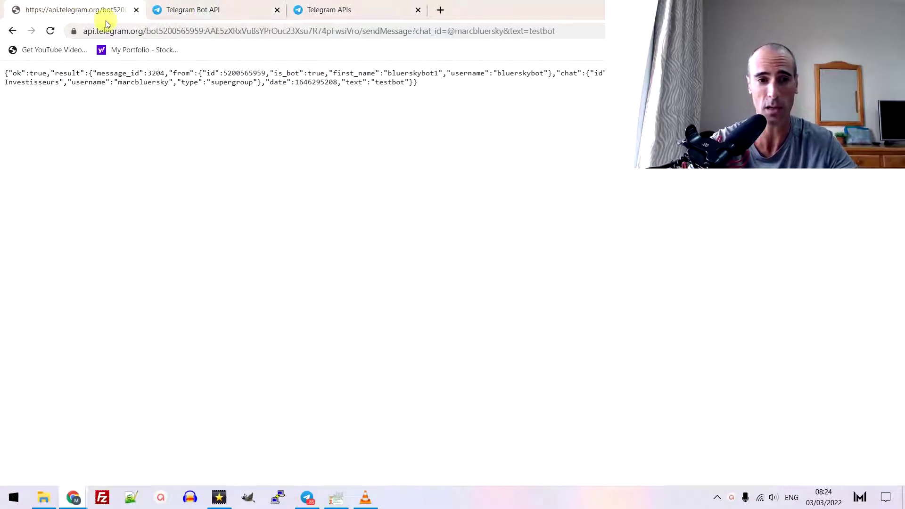
click(200, 10)
- Switch to Telegram and review the BotFather conversation from the command list through the /newbot exchange to the access token message
key(alt+Tab)
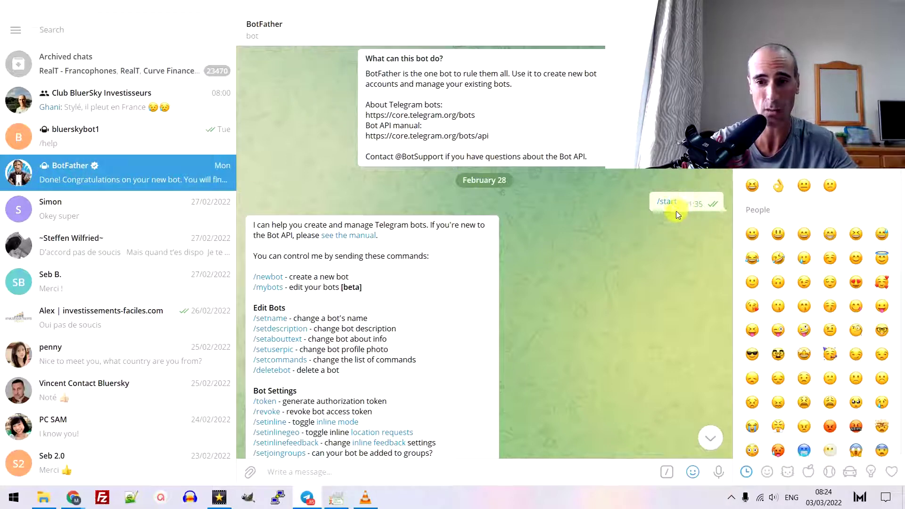
scroll(673, 210, down, 2)
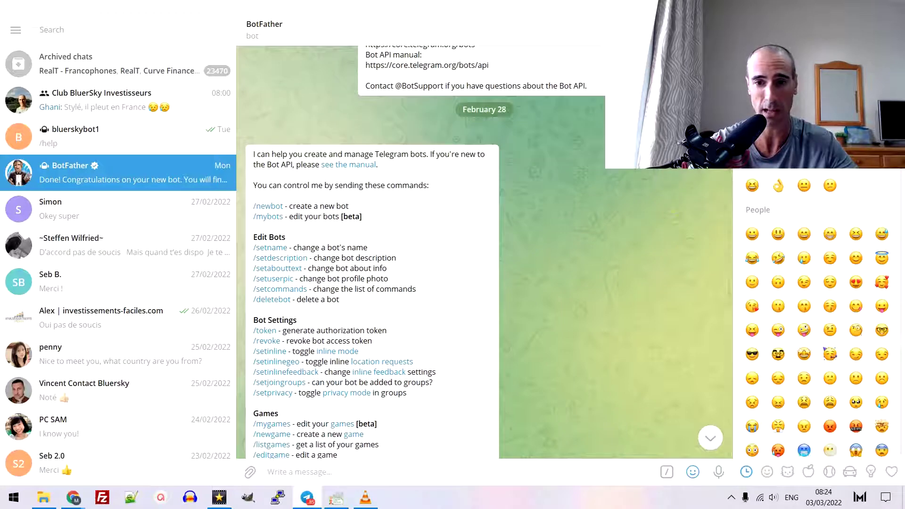
scroll(592, 212, down, 2)
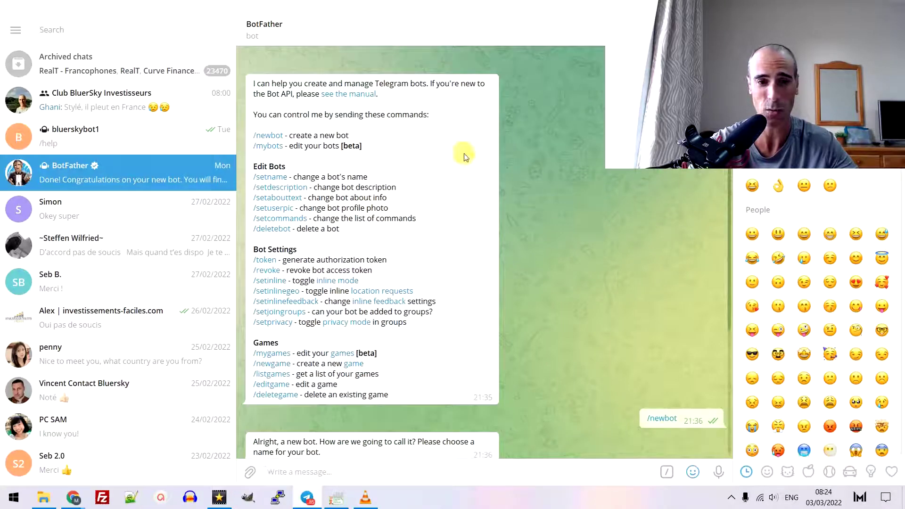
scroll(439, 193, down, 1)
scroll(441, 198, down, 3)
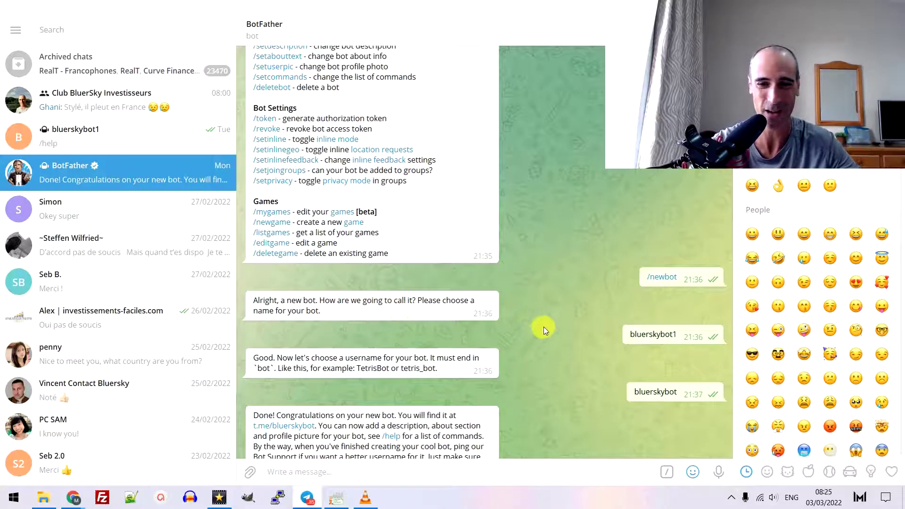
scroll(547, 326, down, 1)
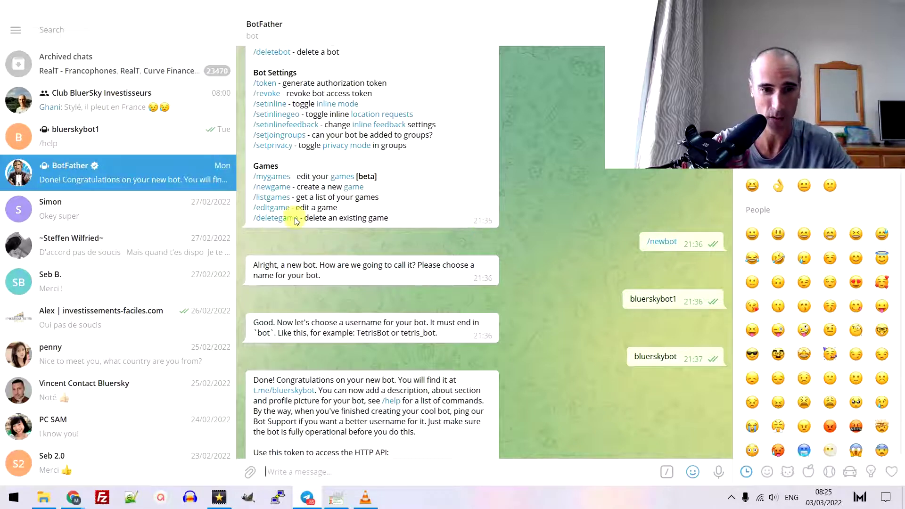
mouse_move(679, 306)
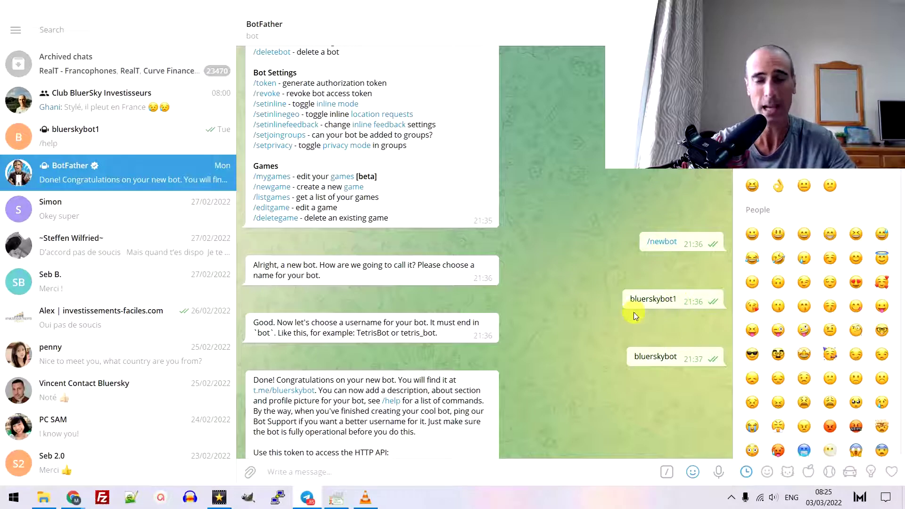
mouse_move(649, 360)
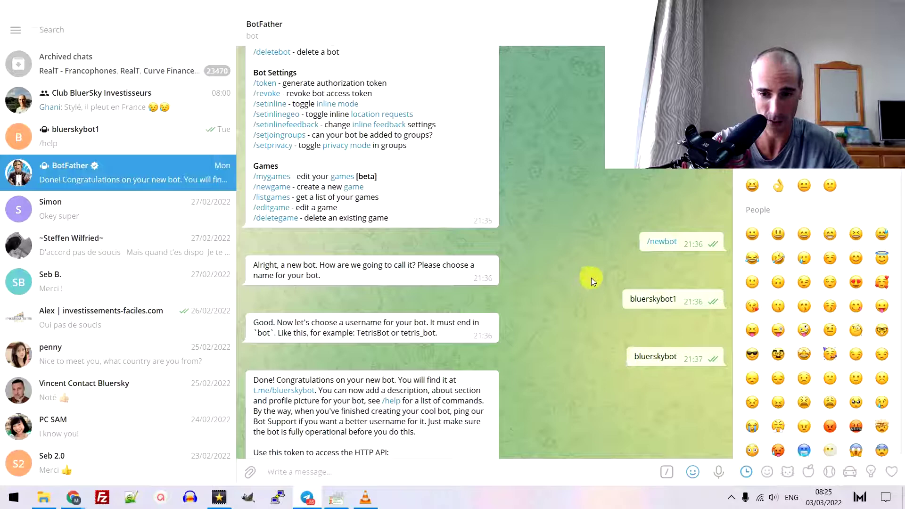
scroll(591, 278, down, 2)
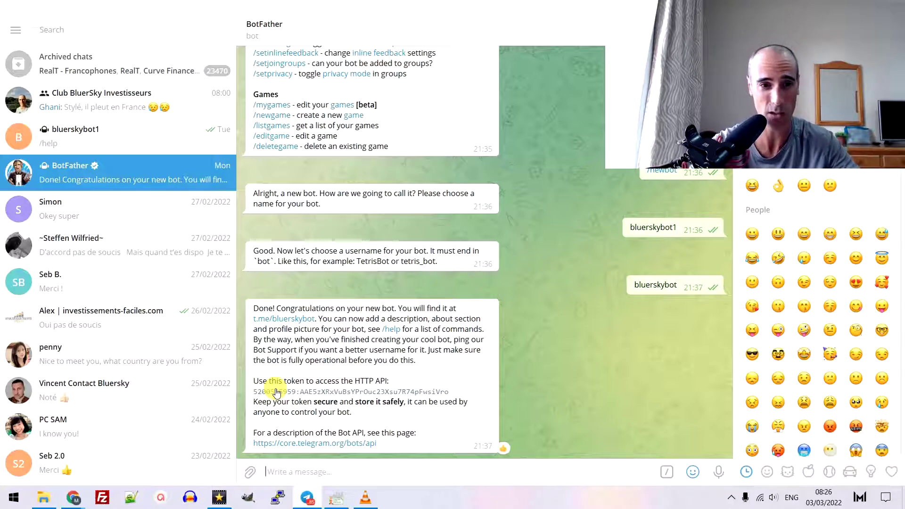
- Open the Add Members dialog from the group info of Club BluerSky Investisseurs
click(83, 105)
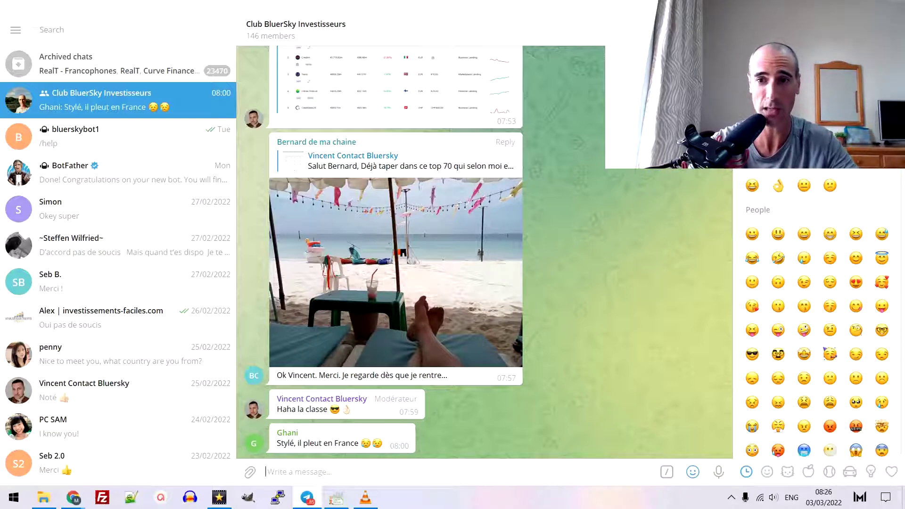
click(721, 30)
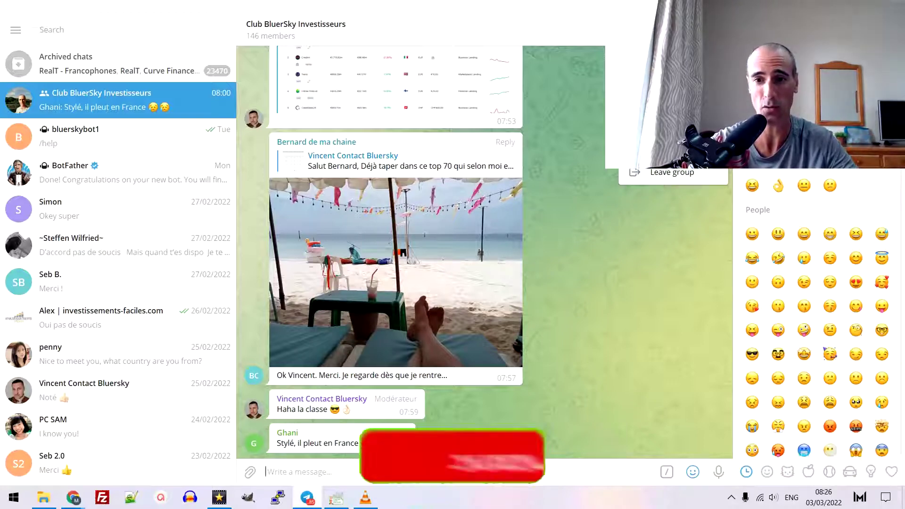
click(659, 38)
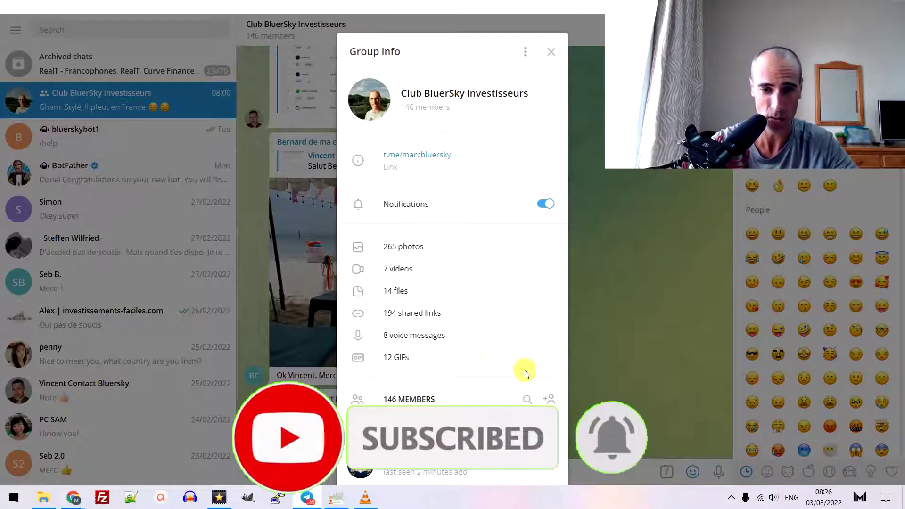
click(524, 57)
click(510, 73)
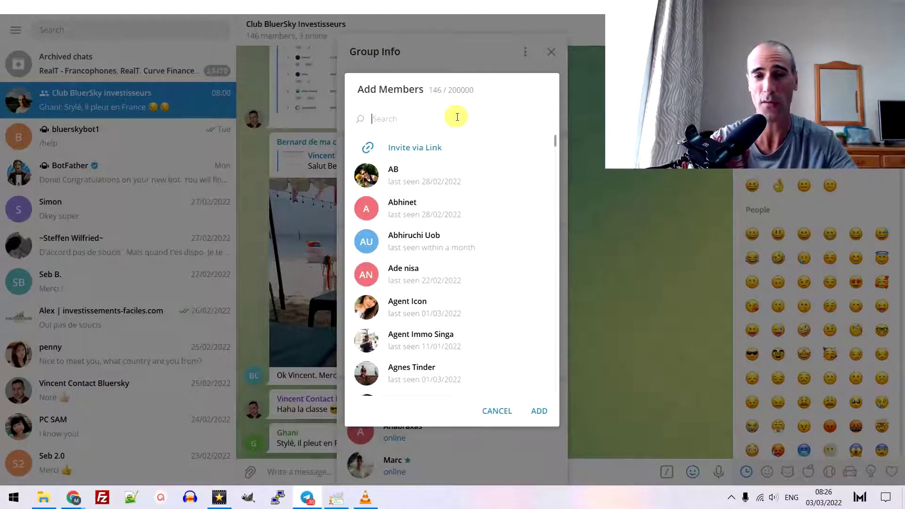
- Search the members to add for "bluer", clear the search and close the group dialogs without adding anyone
text(blu)
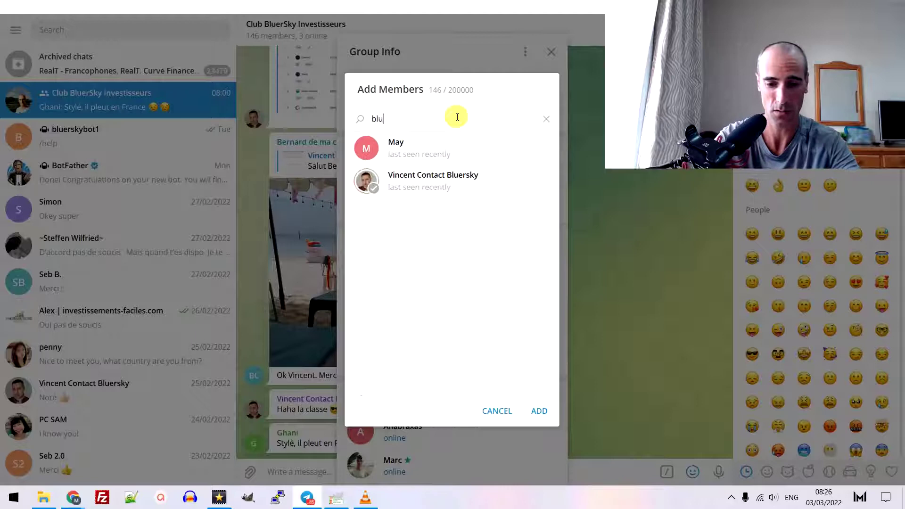
text(er)
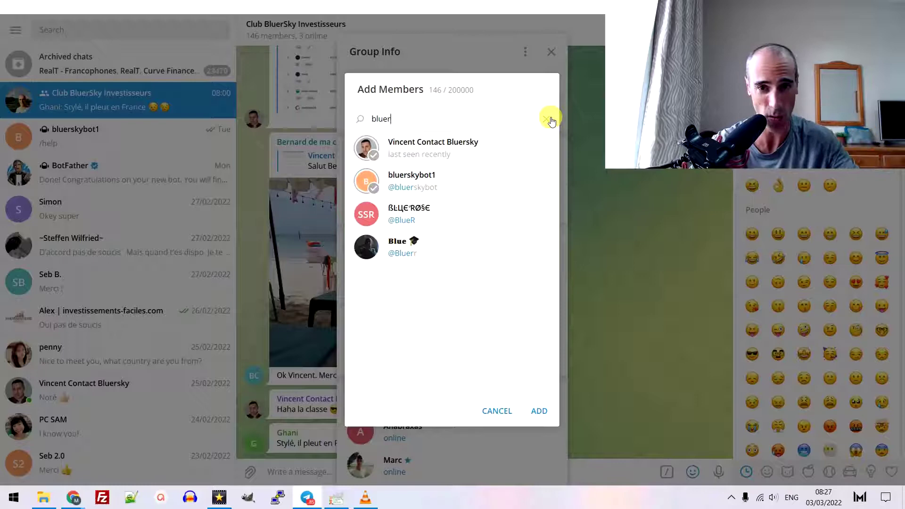
click(549, 118)
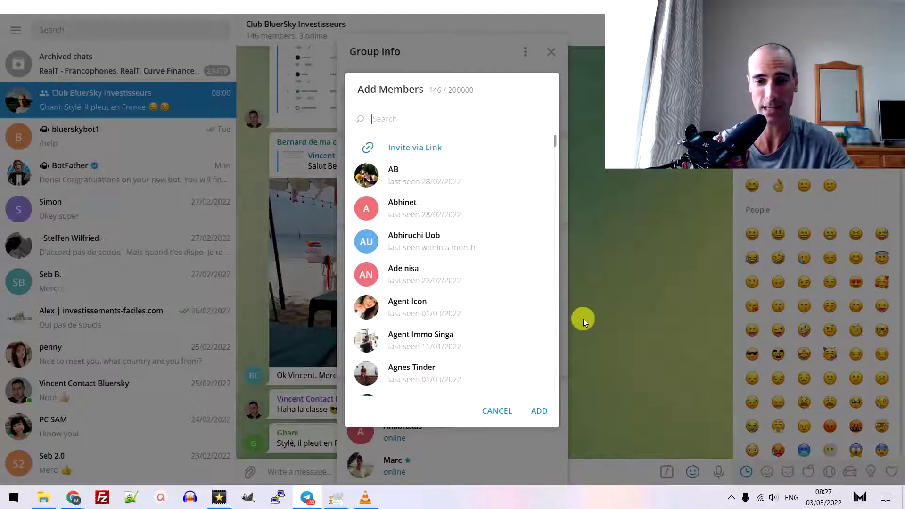
click(515, 66)
click(548, 53)
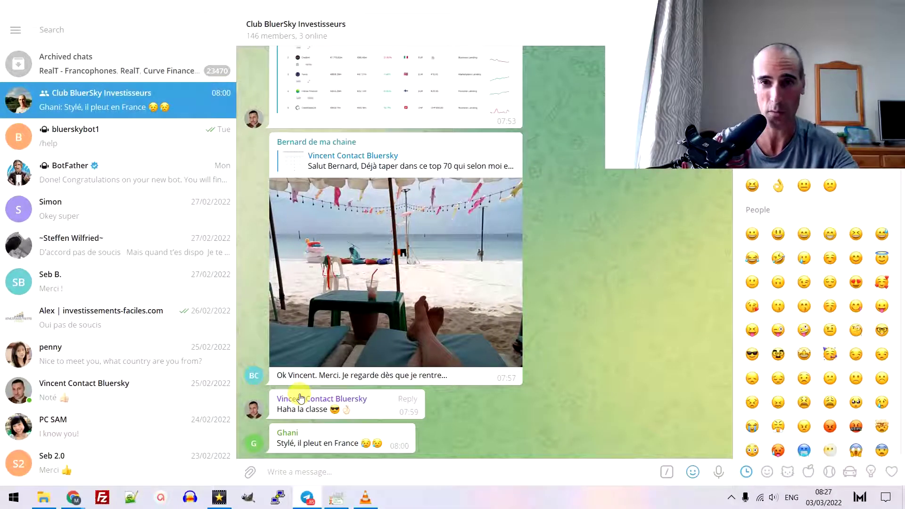
- Switch to Chrome and skim the Telegram APIs overview, the Bot API documentation and the sendMessage request page
key(alt+Tab)
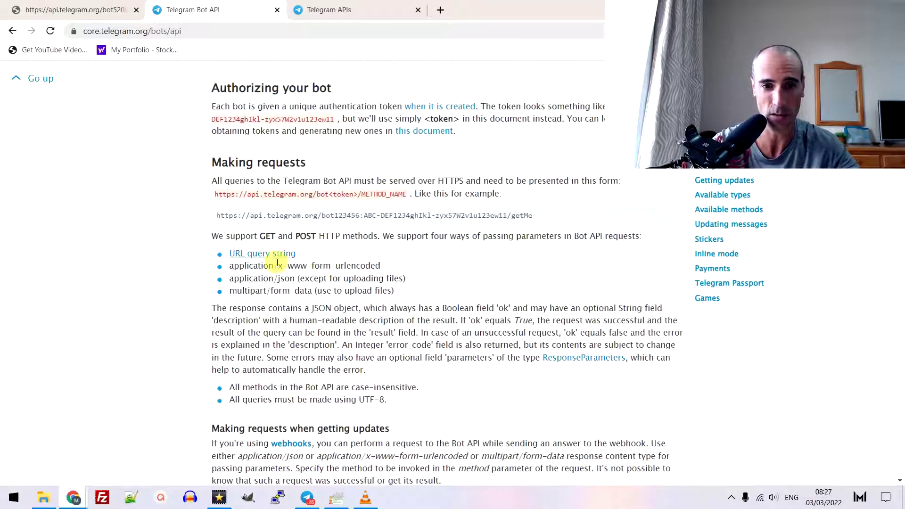
click(329, 9)
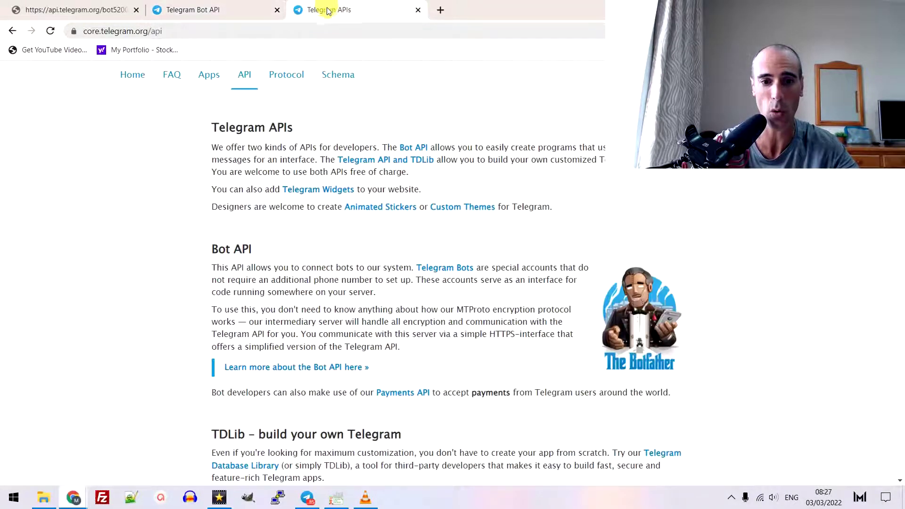
scroll(354, 238, down, 8)
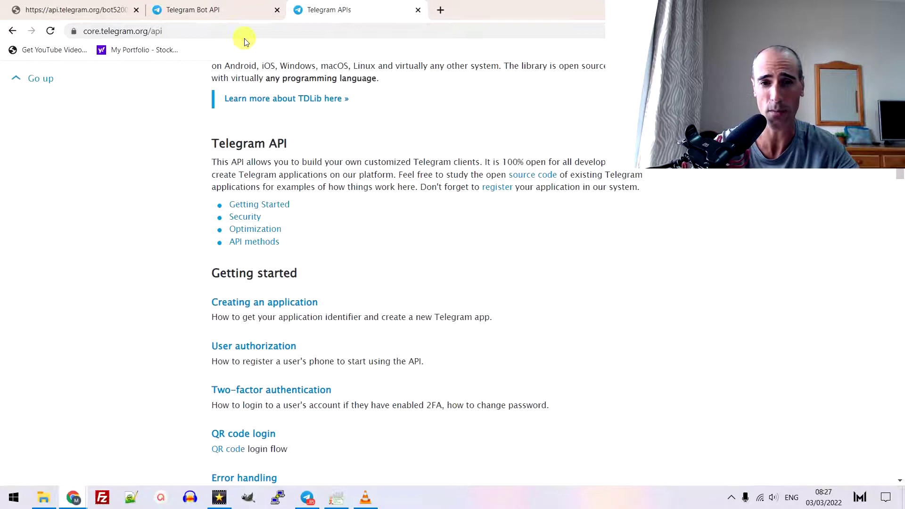
click(217, 11)
scroll(239, 136, down, 15)
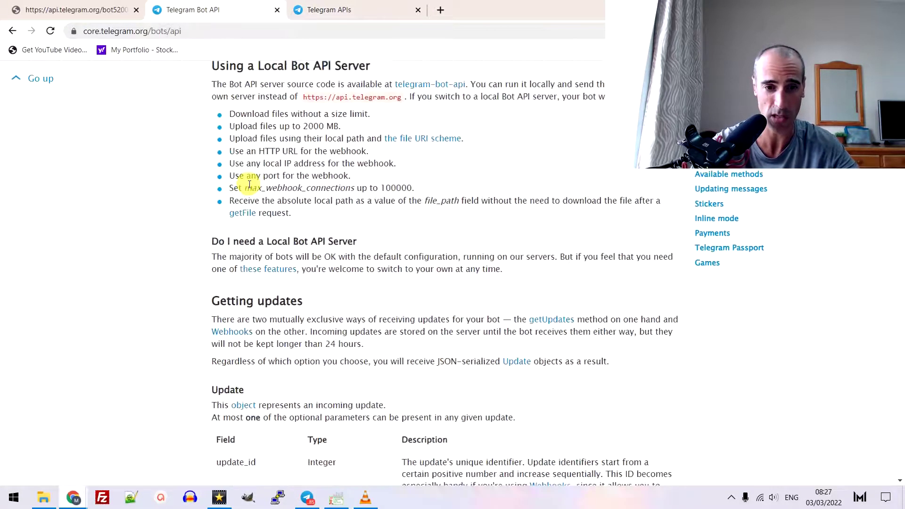
click(88, 7)
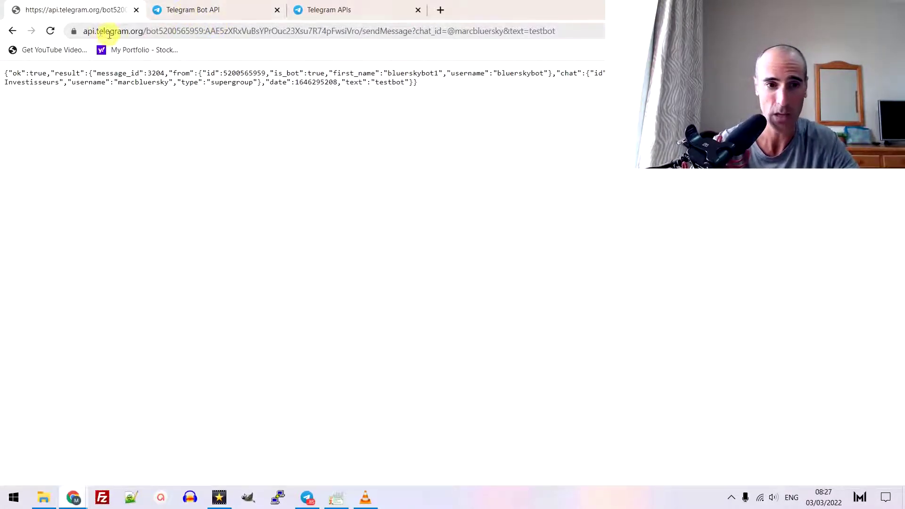
- Examine the Bot API documentation from the local server section through the Update fields to setWebhook, checking the Telegram APIs overview as well
click(218, 10)
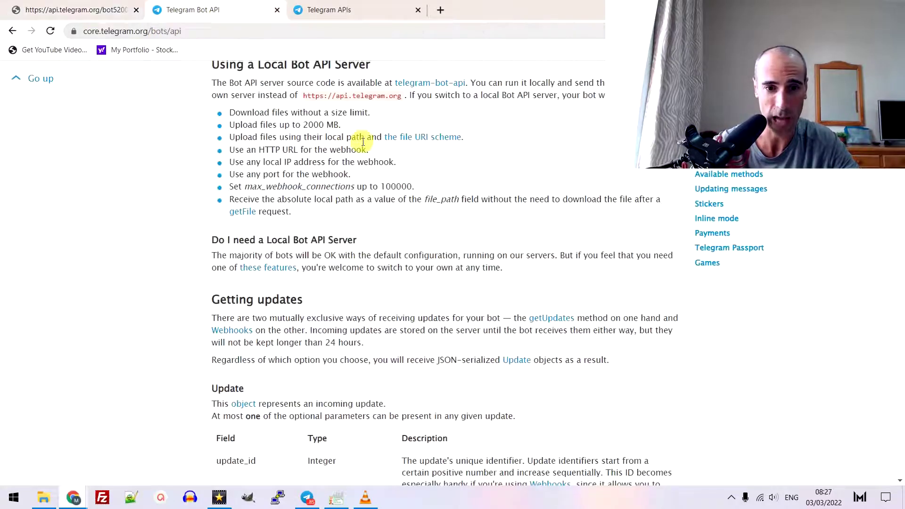
scroll(518, 130, up, 2)
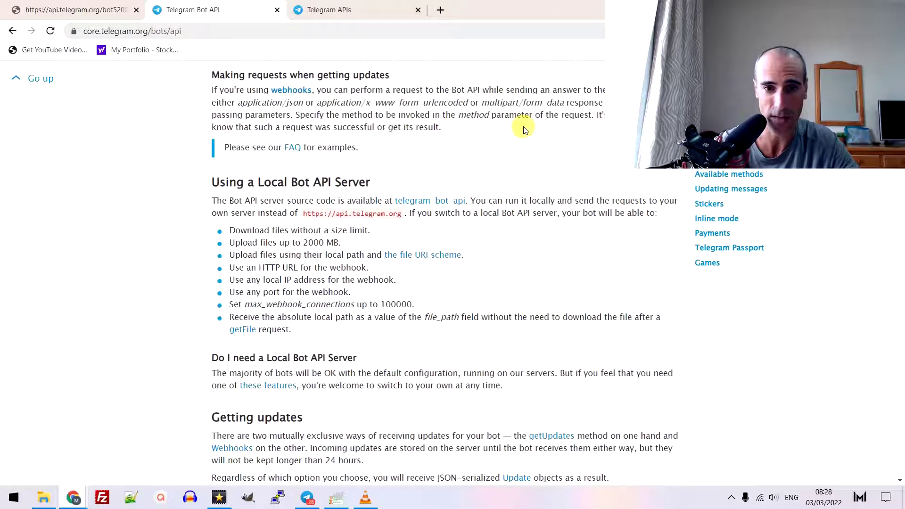
click(355, 12)
scroll(372, 125, up, 7)
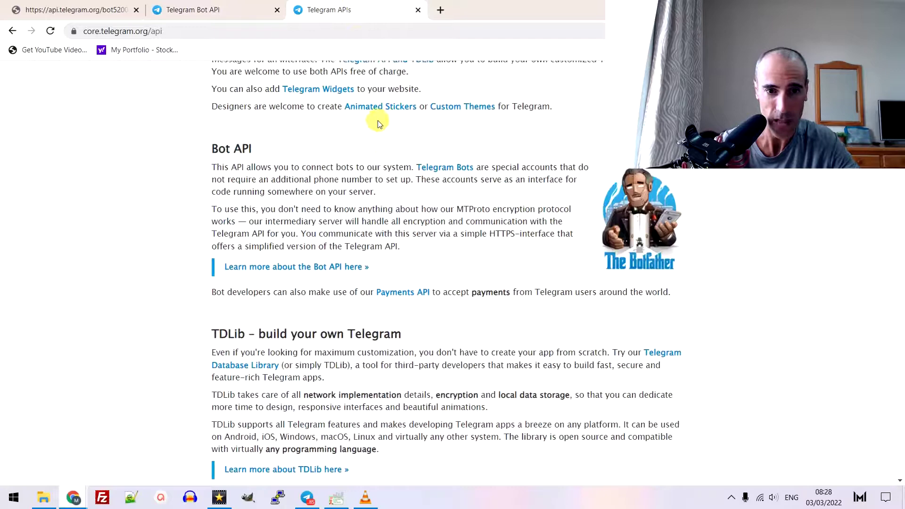
scroll(375, 115, up, 2)
click(226, 13)
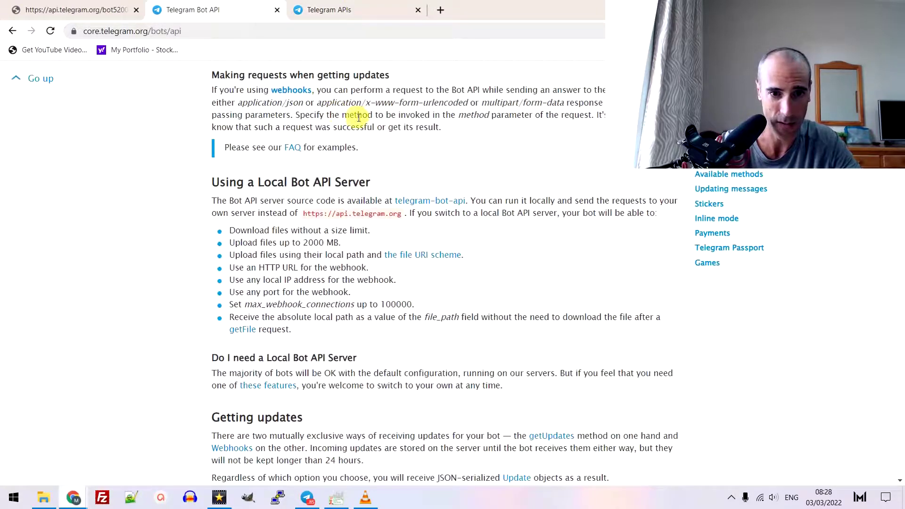
scroll(400, 191, down, 5)
scroll(400, 195, down, 2)
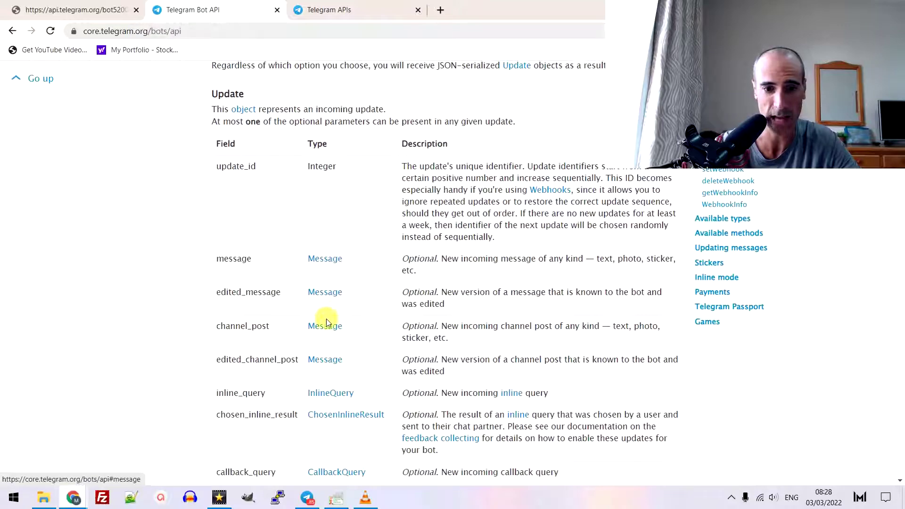
scroll(415, 283, down, 1)
scroll(414, 283, down, 18)
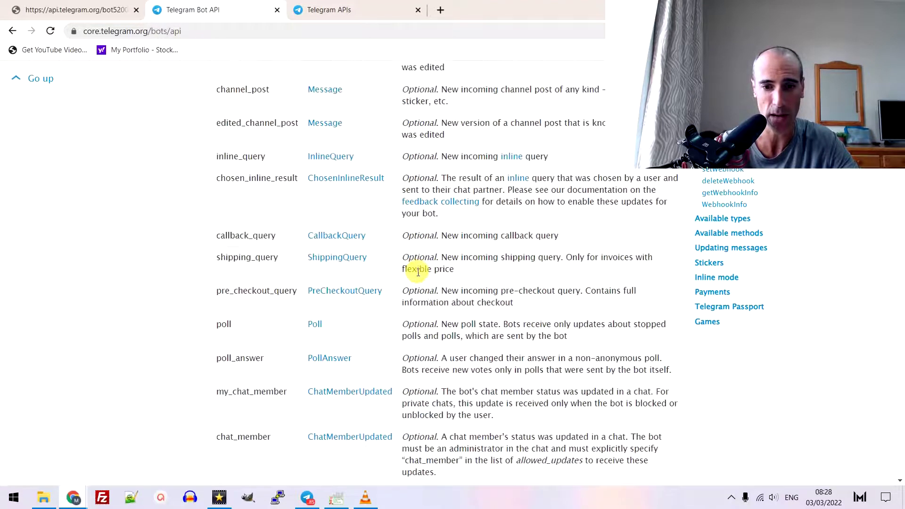
scroll(420, 263, down, 5)
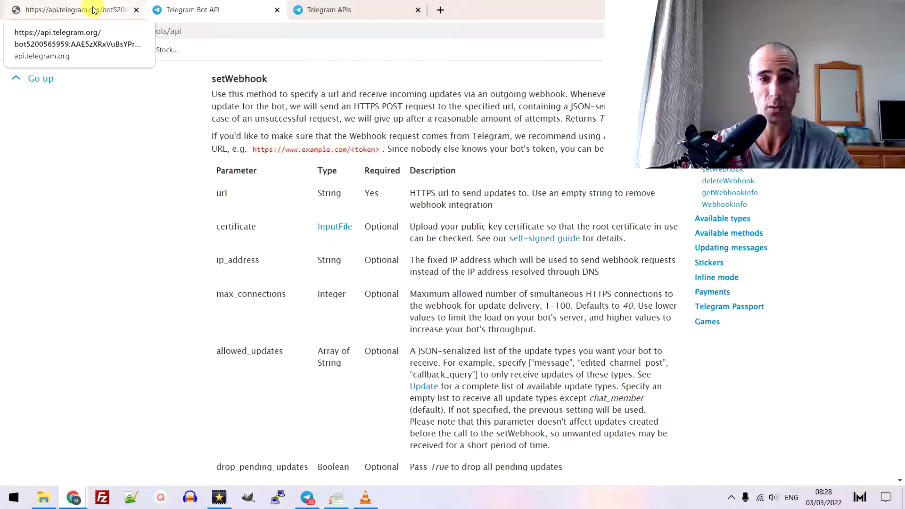
- Highlight the bot's token string in the sendMessage request URL and place the cursor at the bot ID part
click(93, 9)
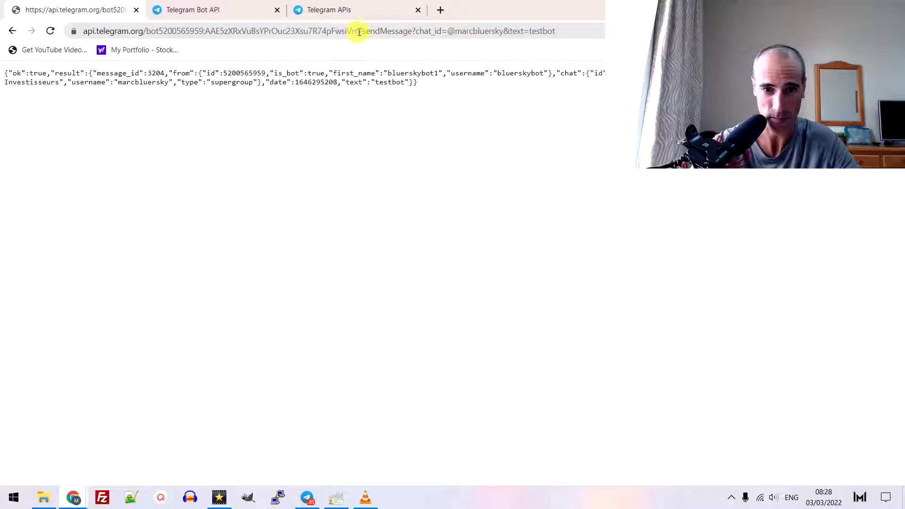
drag(360, 32, 206, 22)
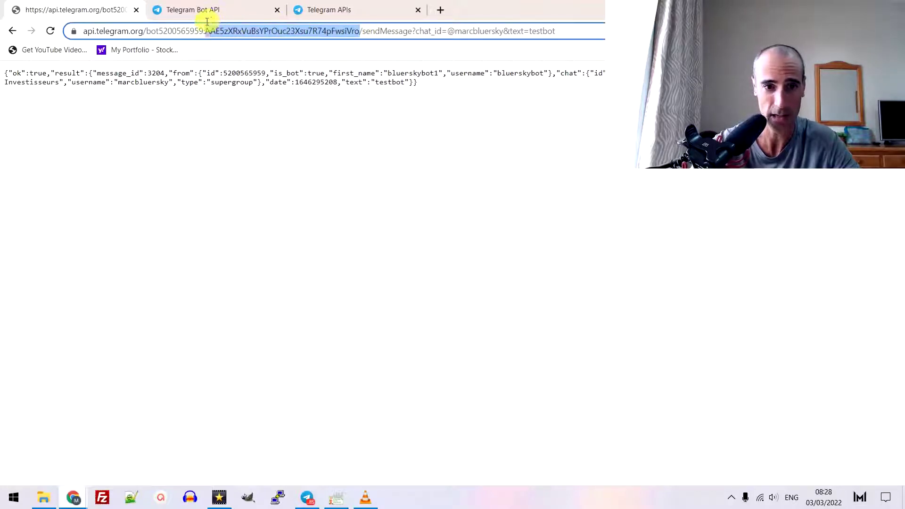
click(187, 29)
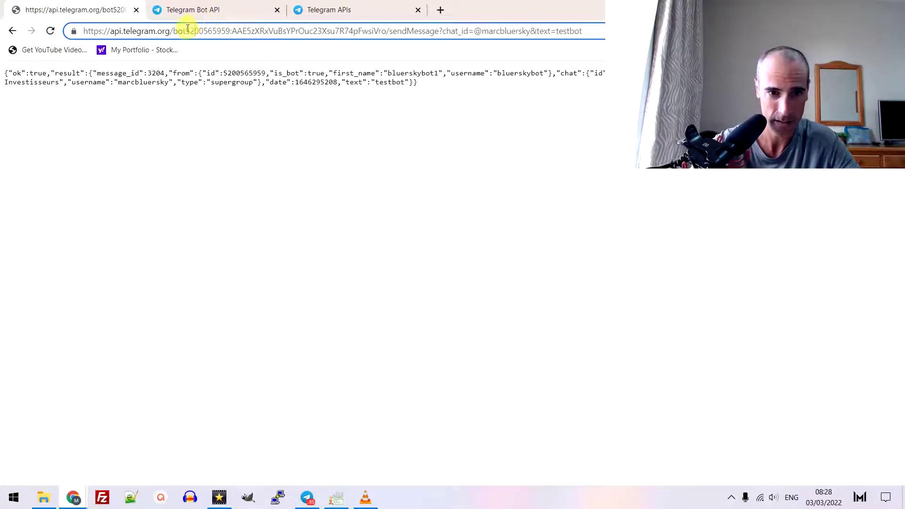
- Highlight the bot token in the sendMessage URL, compare it with the token in Telegram's BotFather chat, and return to Chrome
drag(186, 31, 386, 32)
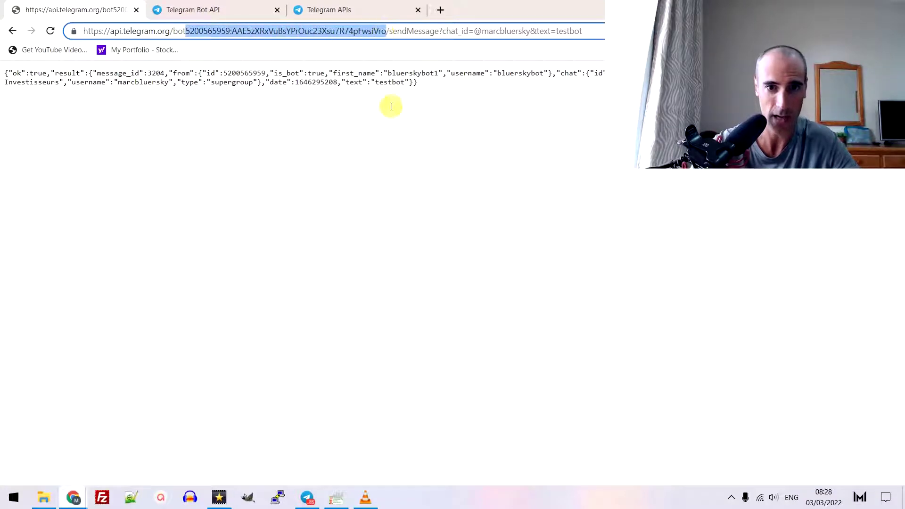
key(alt+Tab)
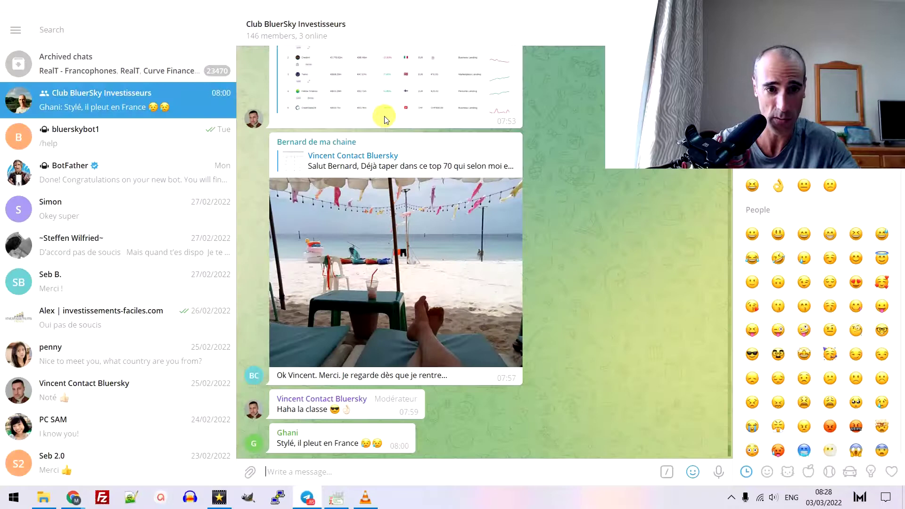
click(98, 167)
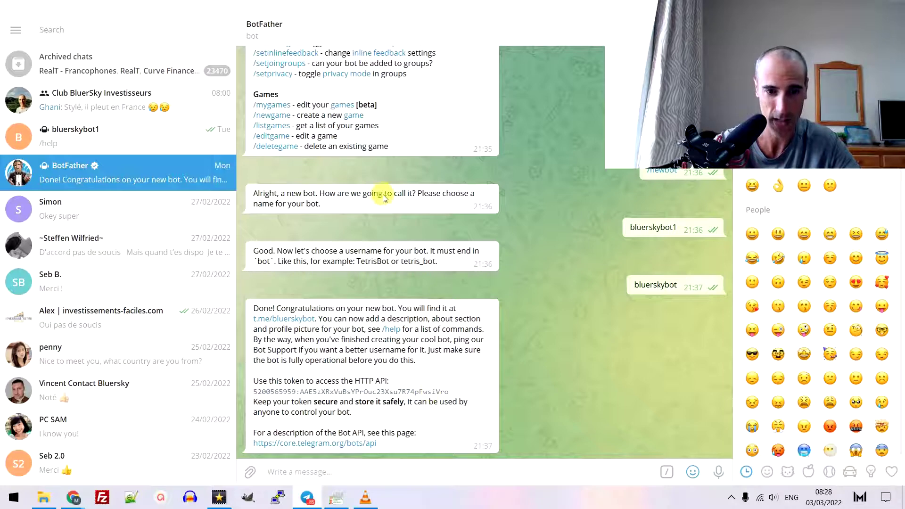
key(alt+Tab)
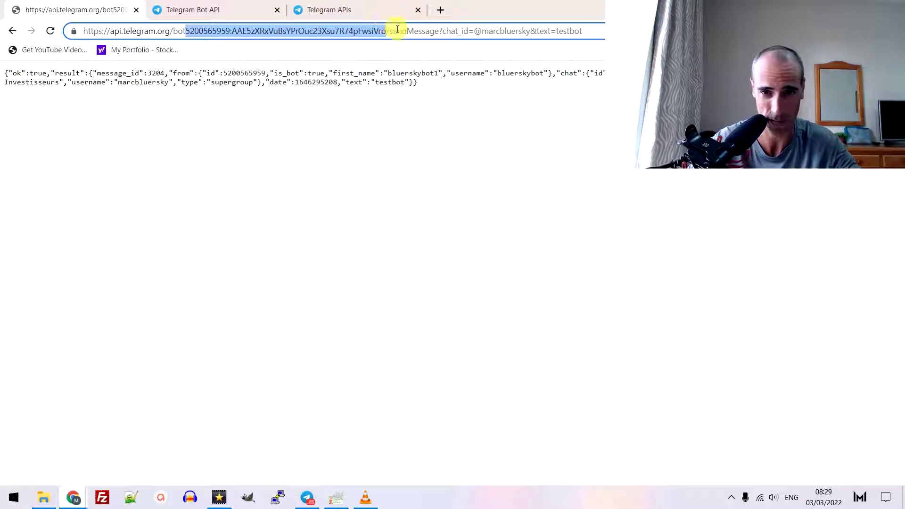
- Highlight the chat_id value in the request URL and check the Club BluerSky Investisseurs group it refers to in Telegram, returning to Chrome
drag(530, 31, 482, 27)
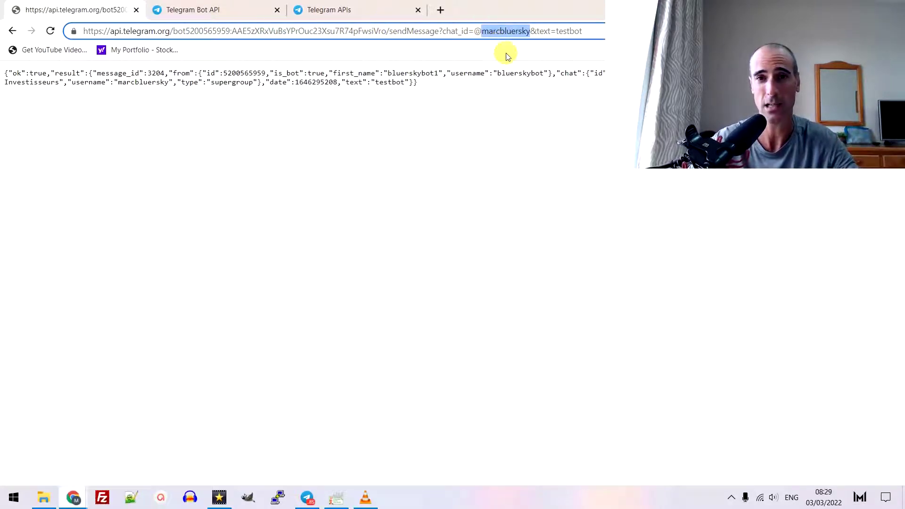
key(alt+Tab)
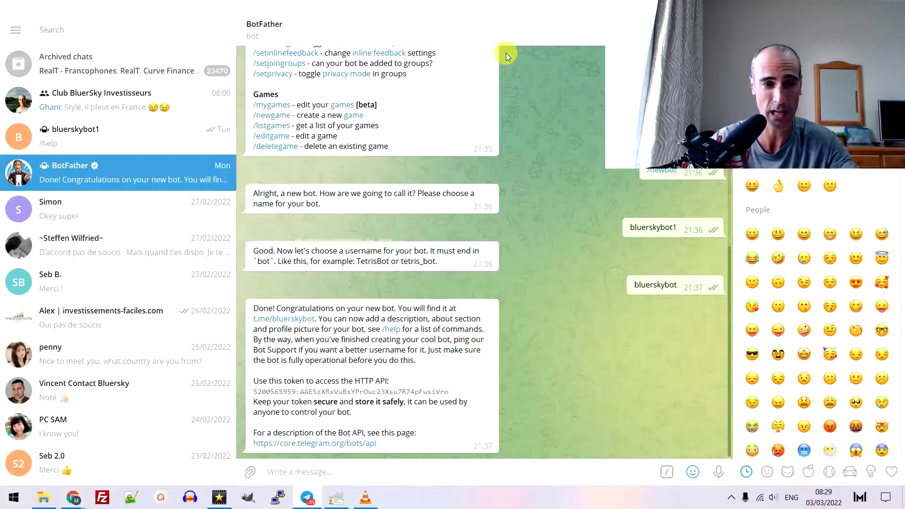
click(100, 96)
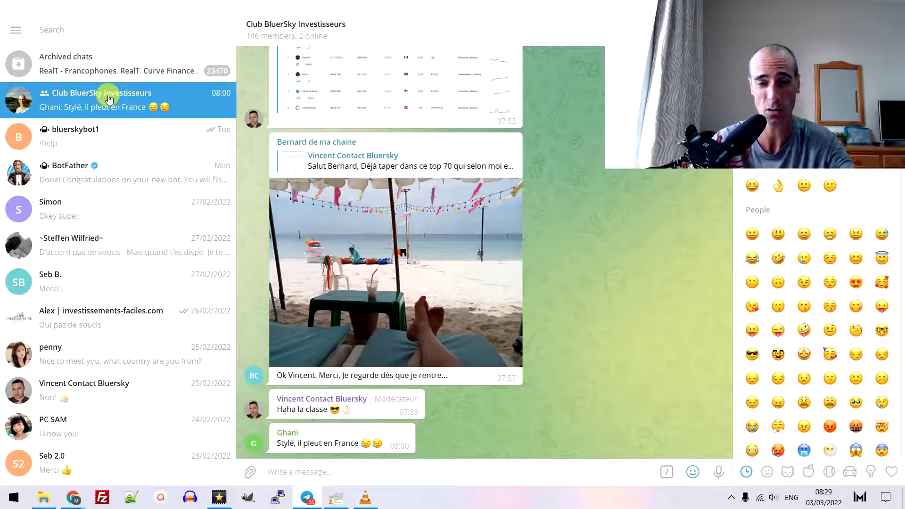
key(alt+Tab)
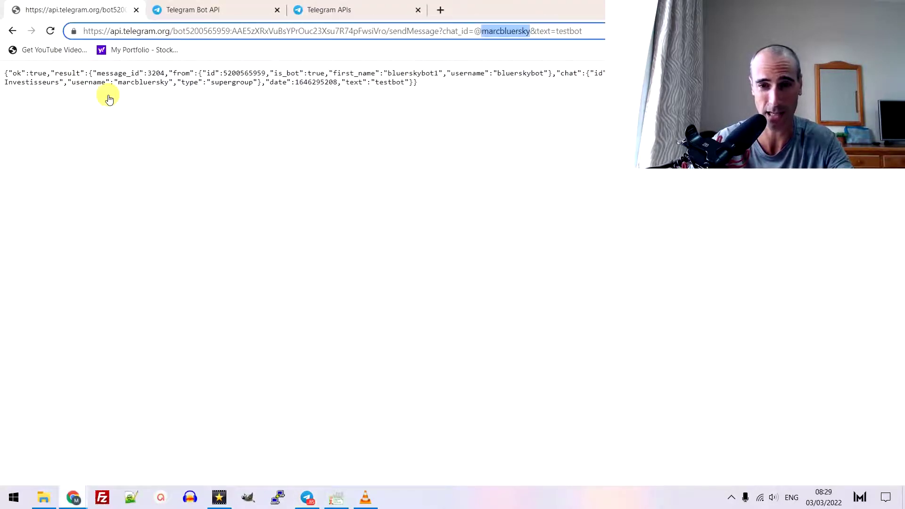
click(481, 32)
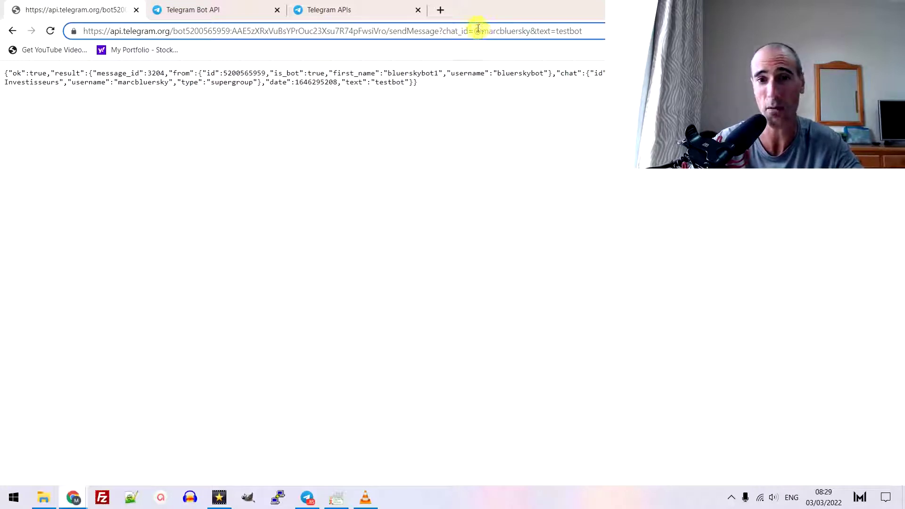
drag(475, 31, 528, 31)
- Extend the request URL's text parameter to "testbotmarc" and send the sendMessage request
click(595, 34)
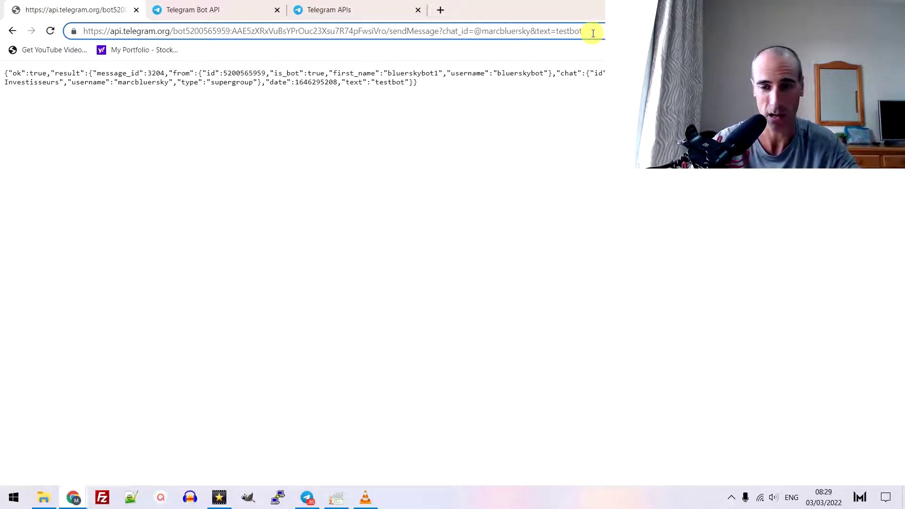
text(marc)
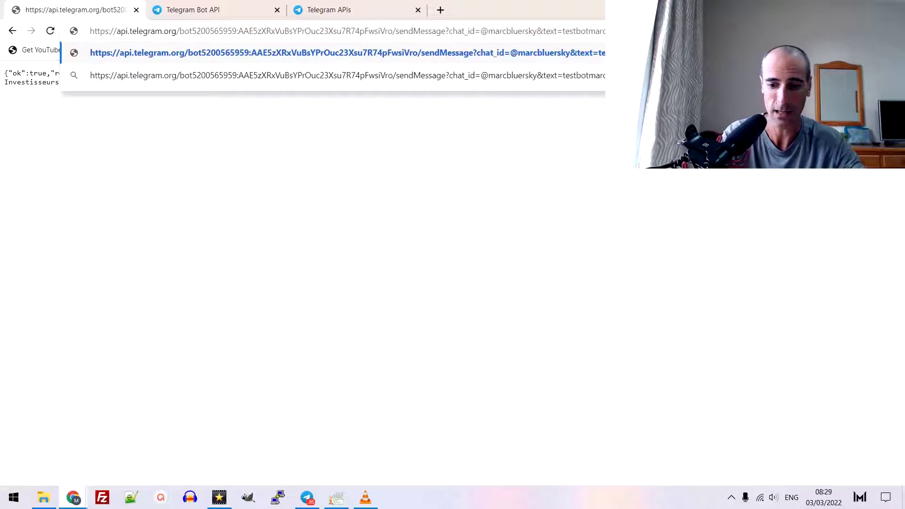
key(Return)
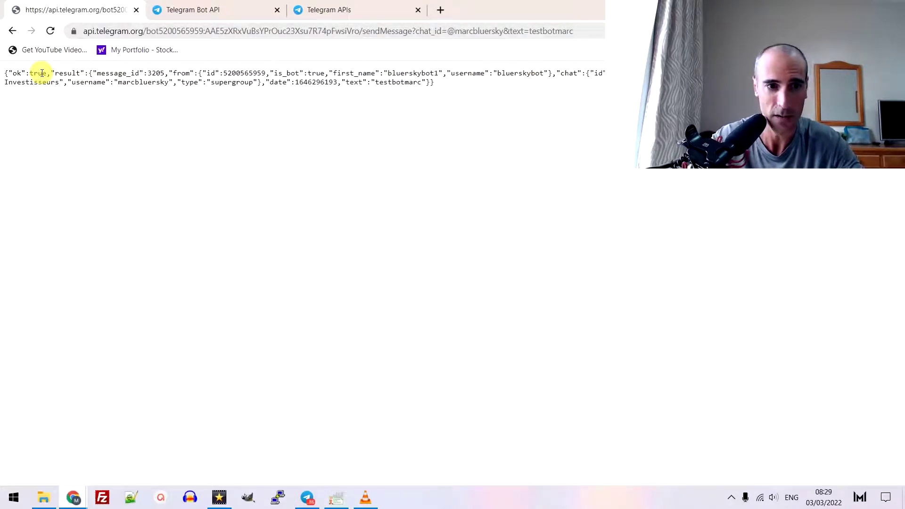
- Examine the JSON response of the request and switch to Telegram to check the bot's message in the group
drag(42, 74, 460, 84)
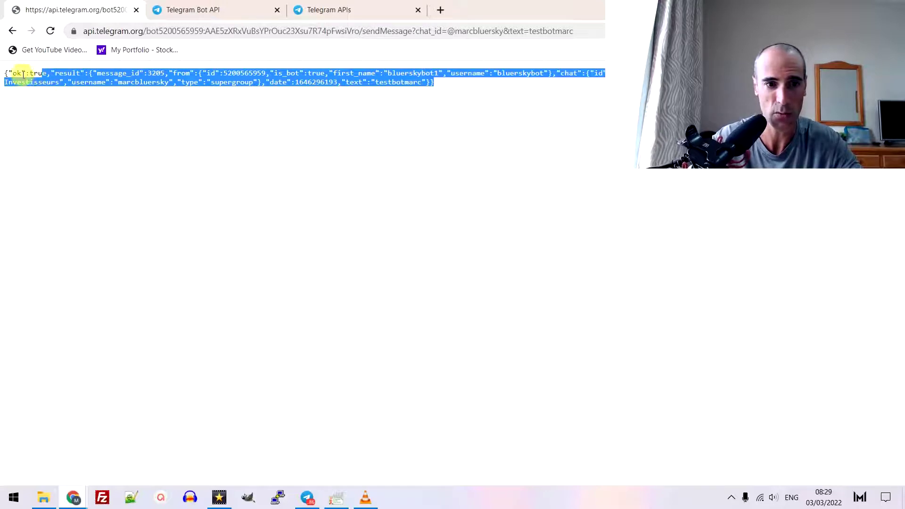
click(439, 79)
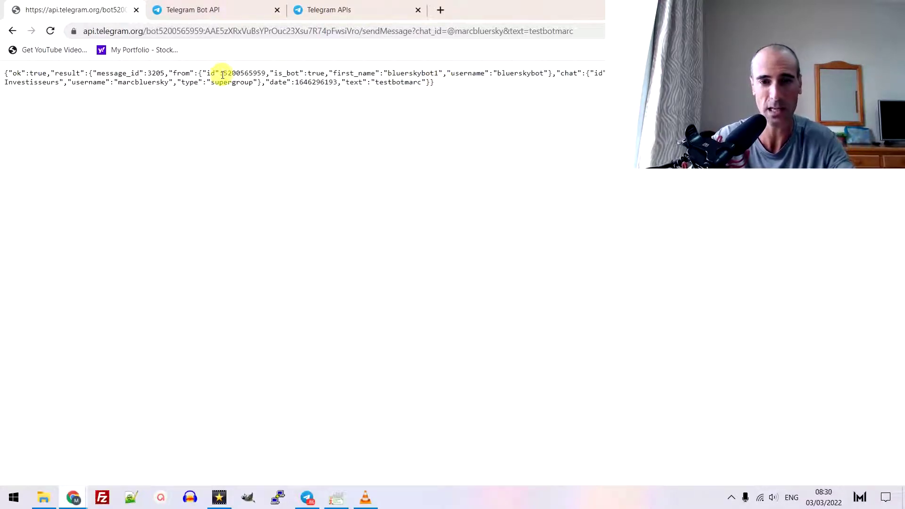
key(alt+Tab)
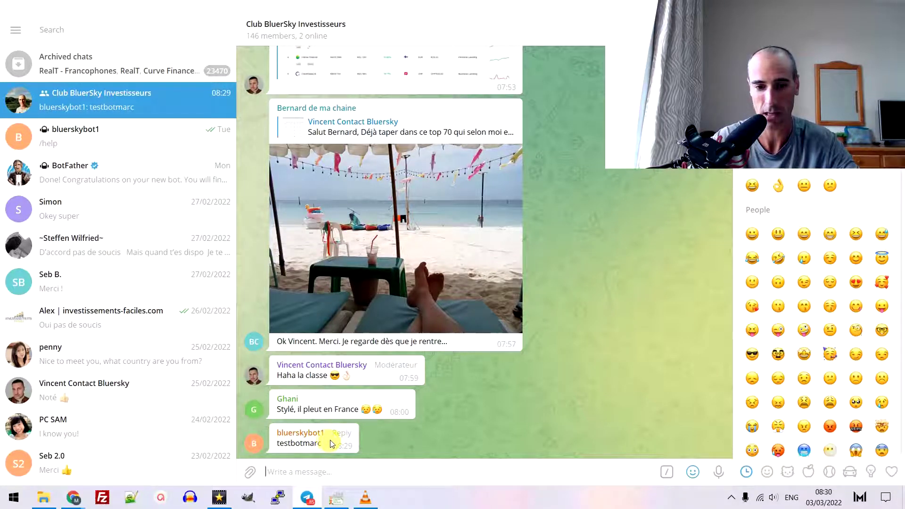
- Delete the bot's "testbotmarc" message from the Club BluerSky Investisseurs group and switch back to Chrome
right_click(329, 441)
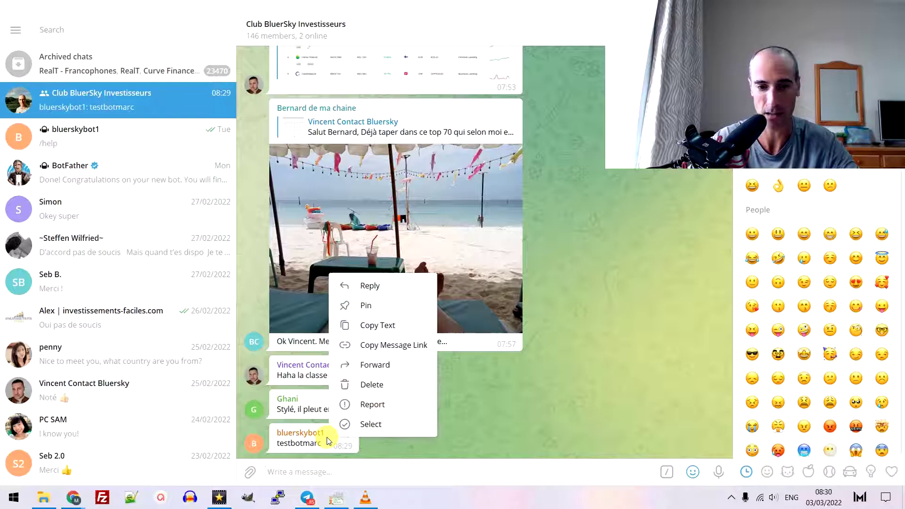
click(371, 385)
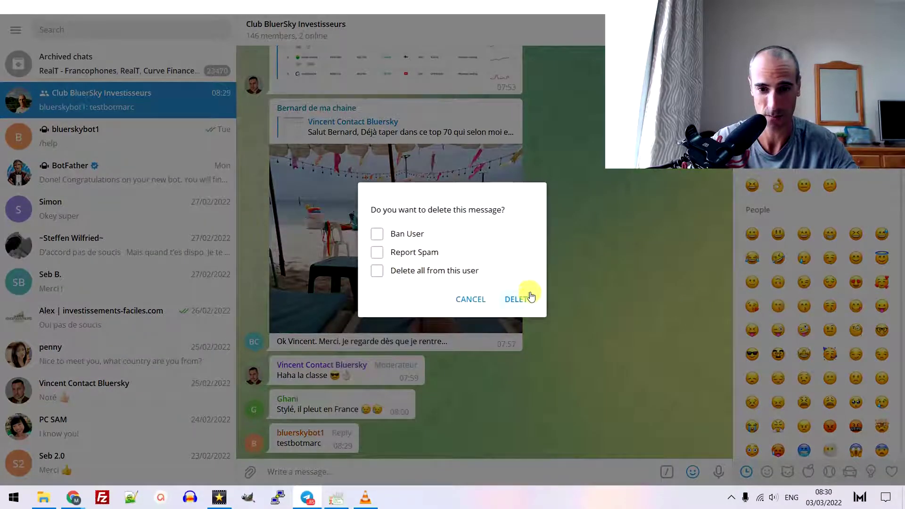
click(518, 299)
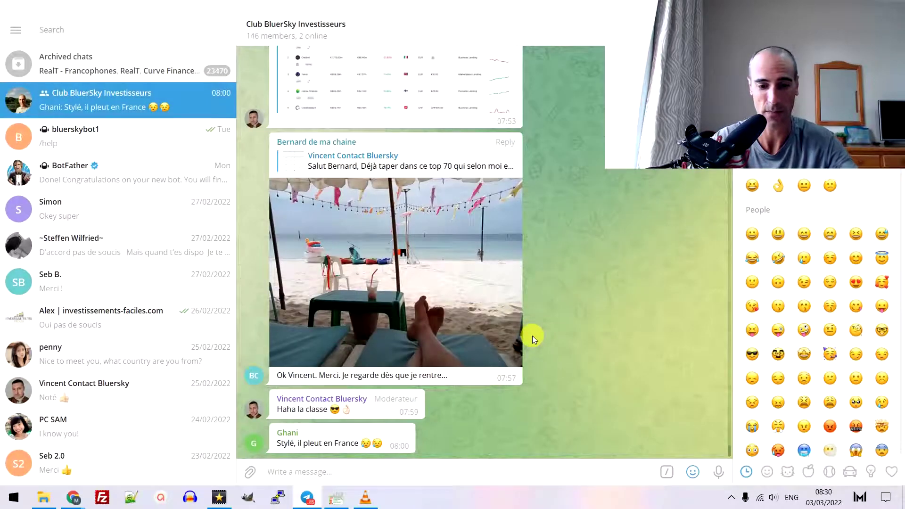
key(alt+Tab)
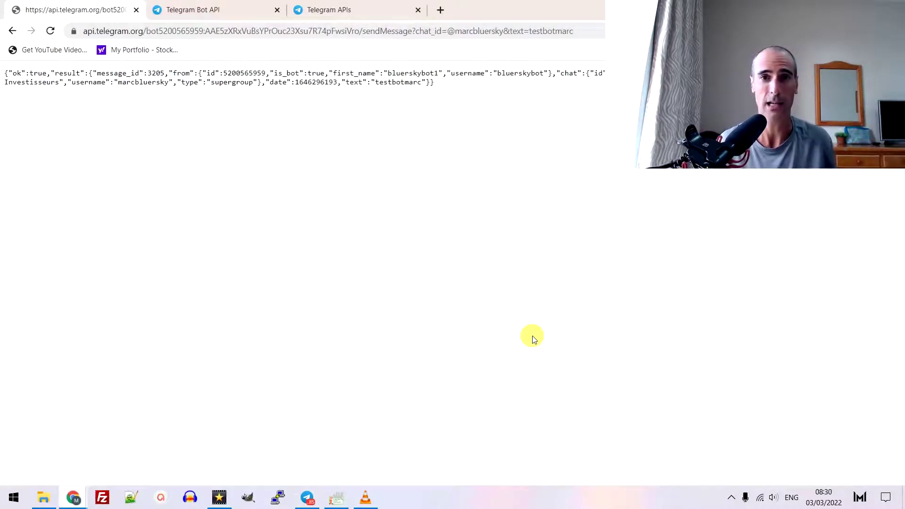